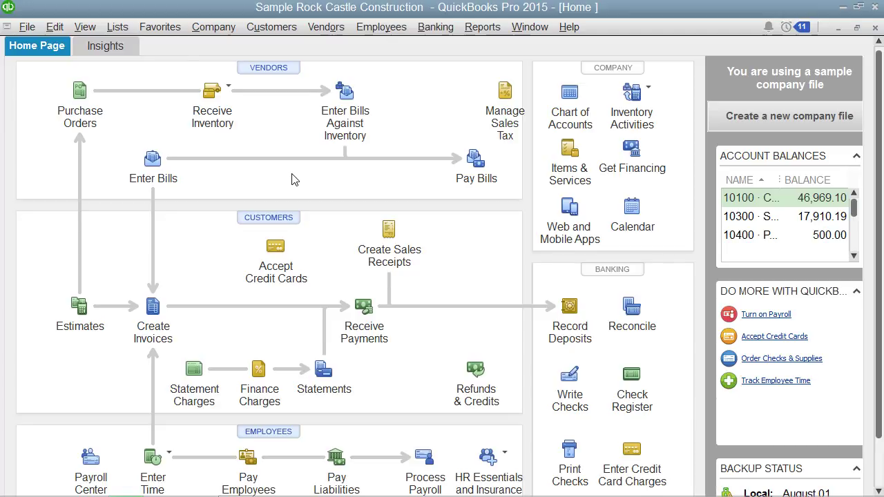
- Open the list of users set up for the company file
click(220, 32)
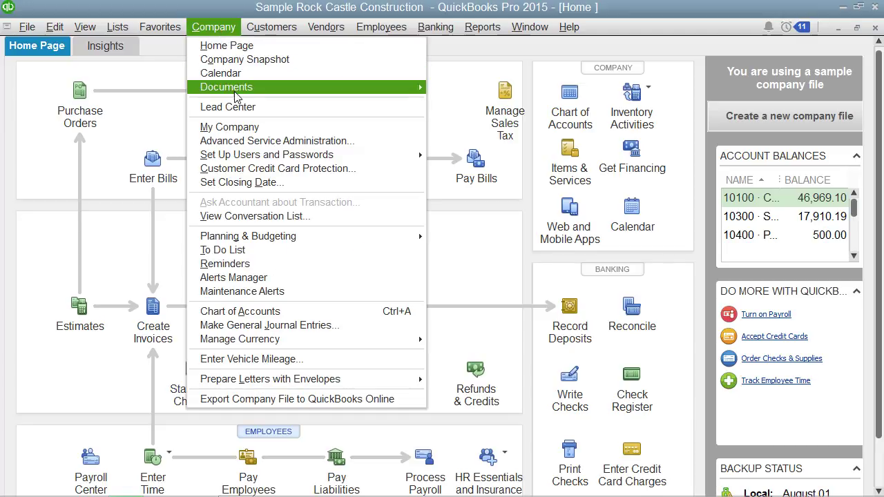
mouse_move(306, 157)
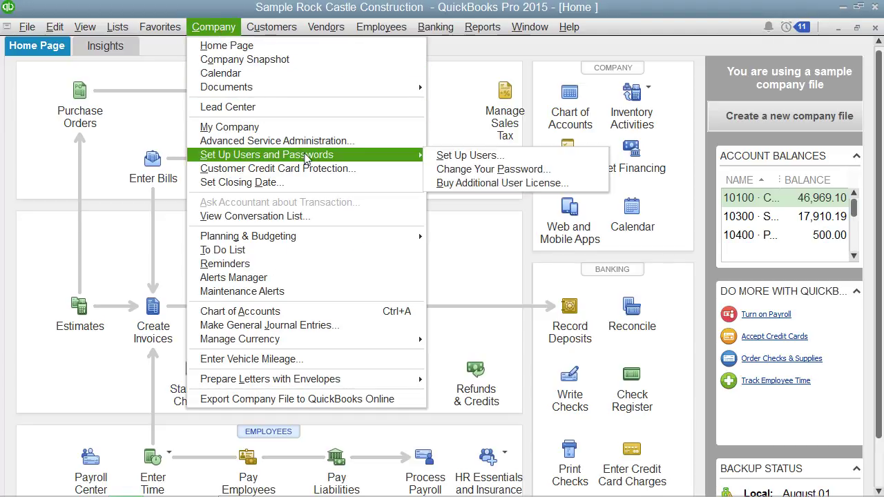
click(451, 158)
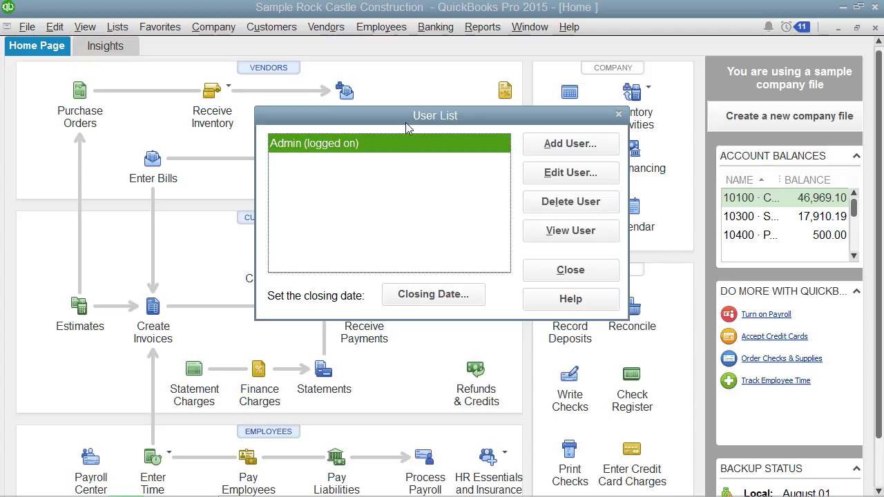
- Add a new user named User1, enter and confirm the user's password, and continue to the access settings
click(556, 143)
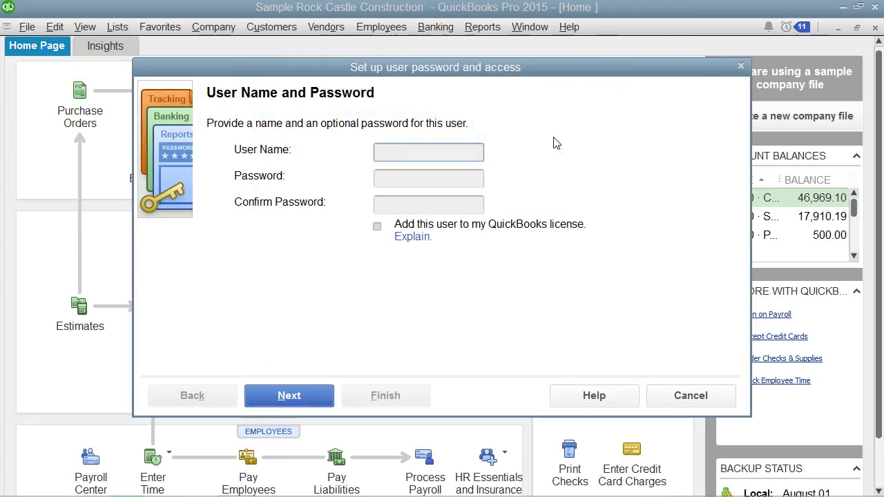
click(450, 153)
text(User1)
key(Tab)
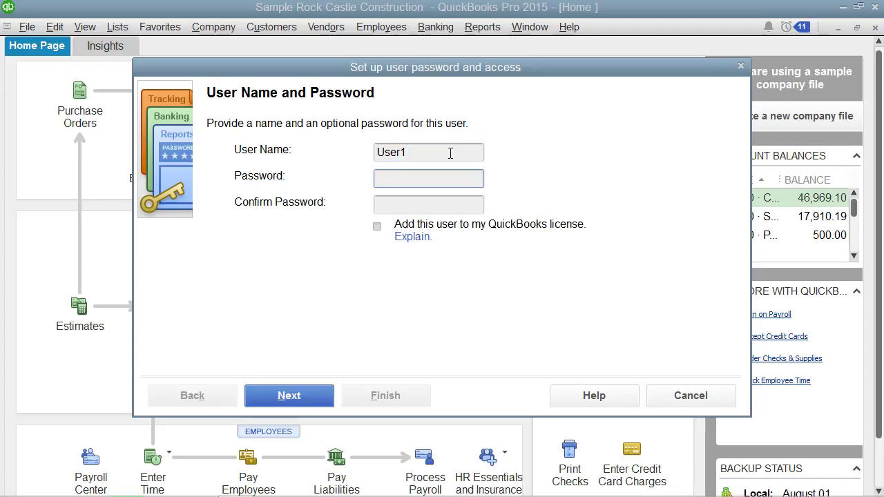
text(******)
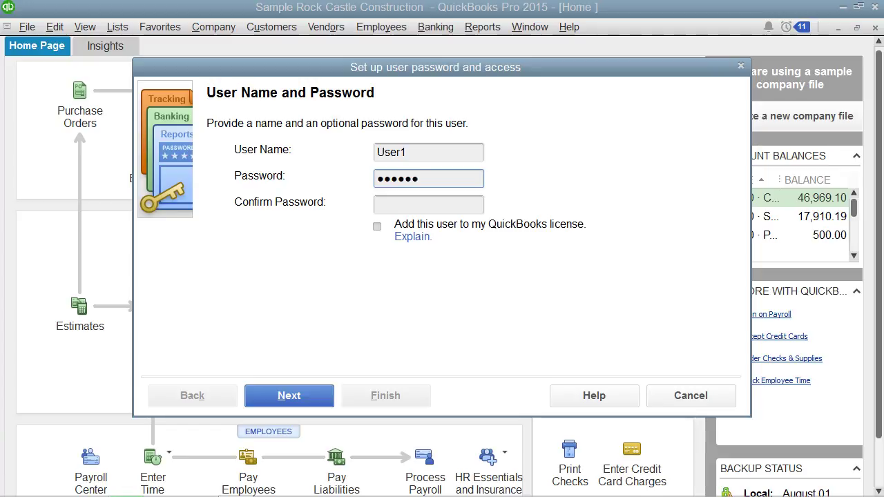
key(Tab)
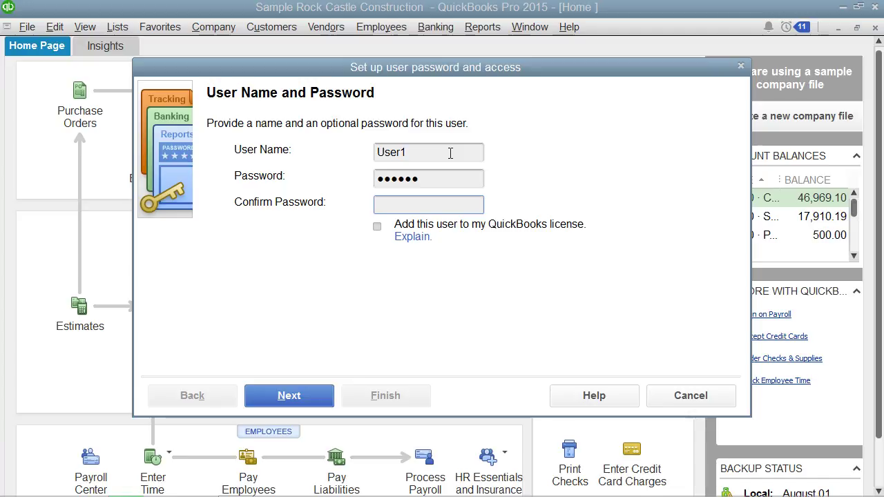
text(••••••)
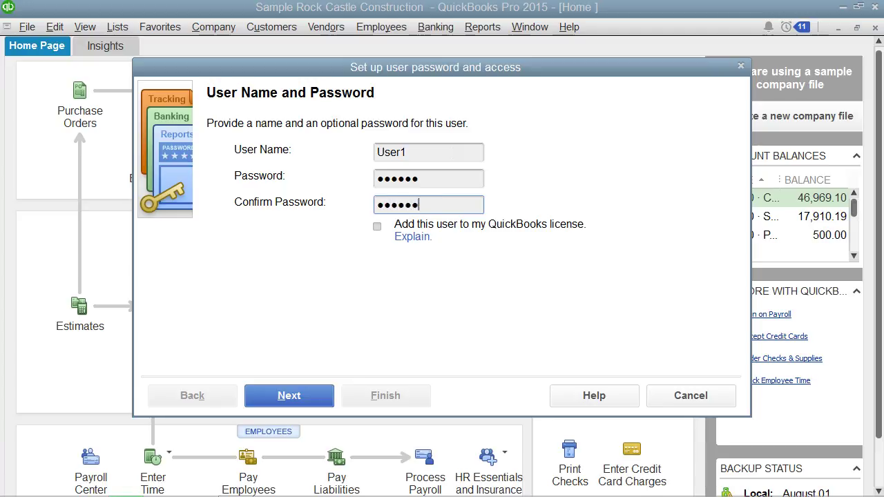
click(289, 403)
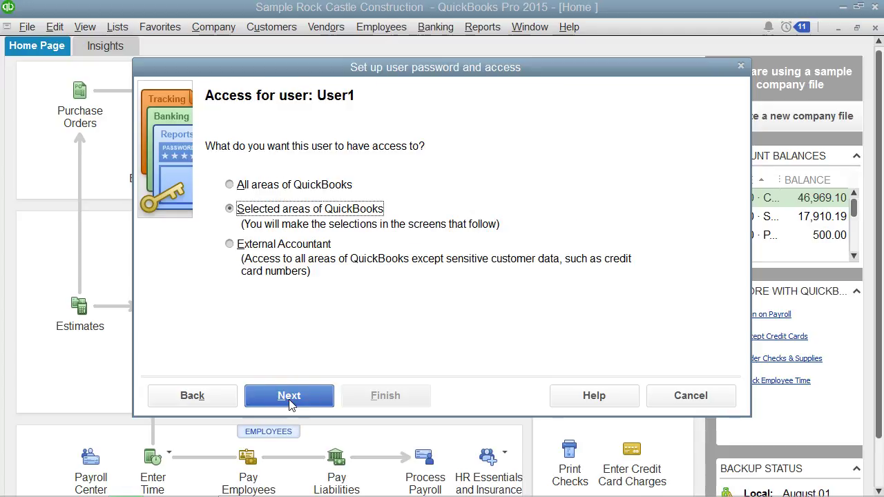
- Restrict User1's access to selected areas of QuickBooks and proceed to the area-by-area permissions
click(230, 185)
click(232, 211)
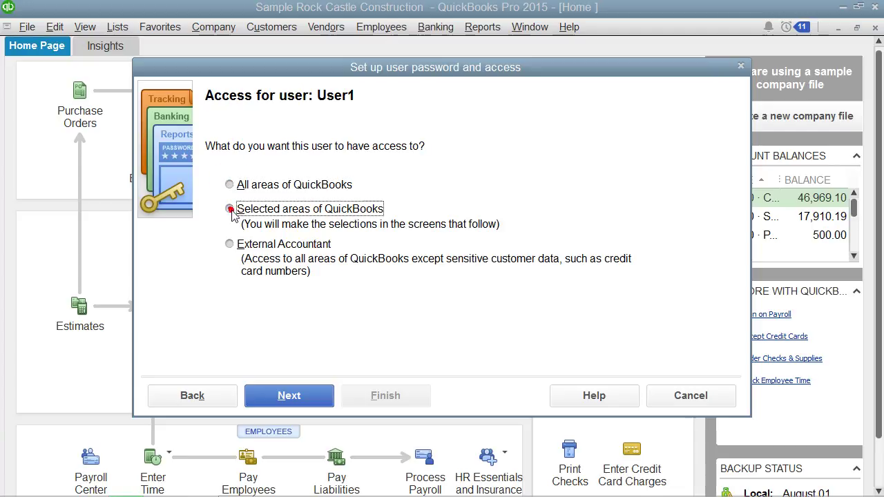
click(231, 245)
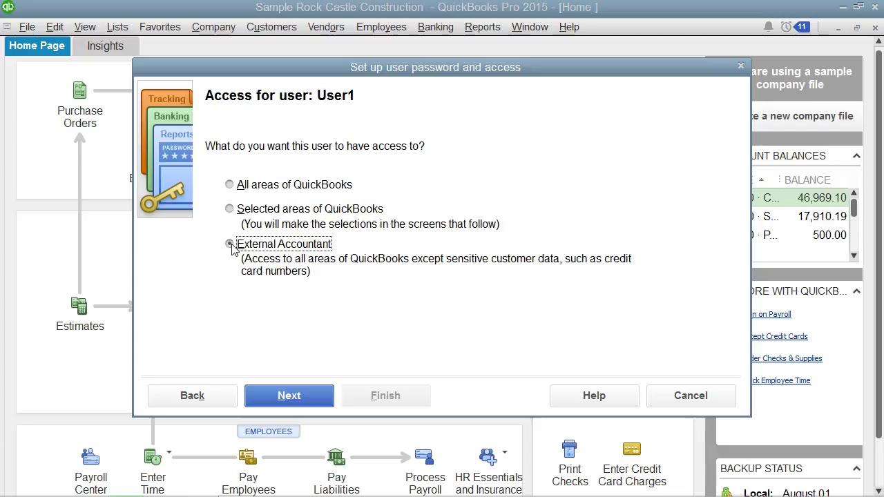
click(231, 186)
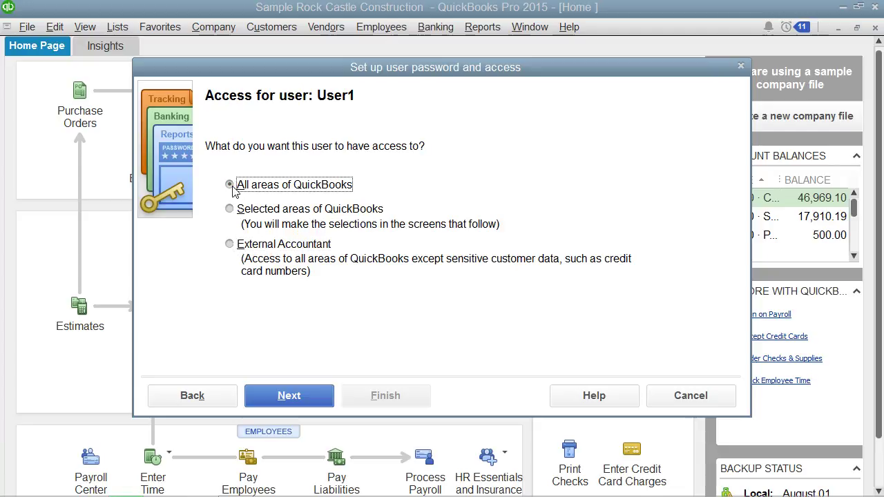
click(231, 246)
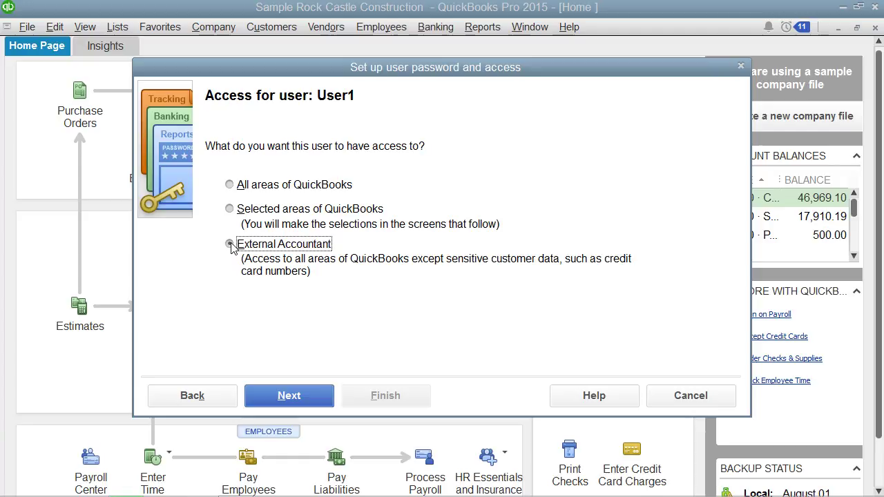
click(280, 373)
click(230, 210)
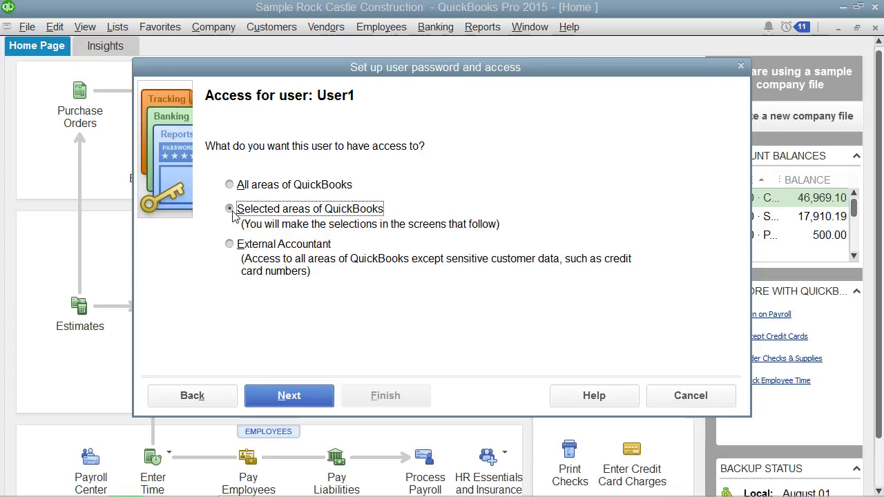
click(282, 394)
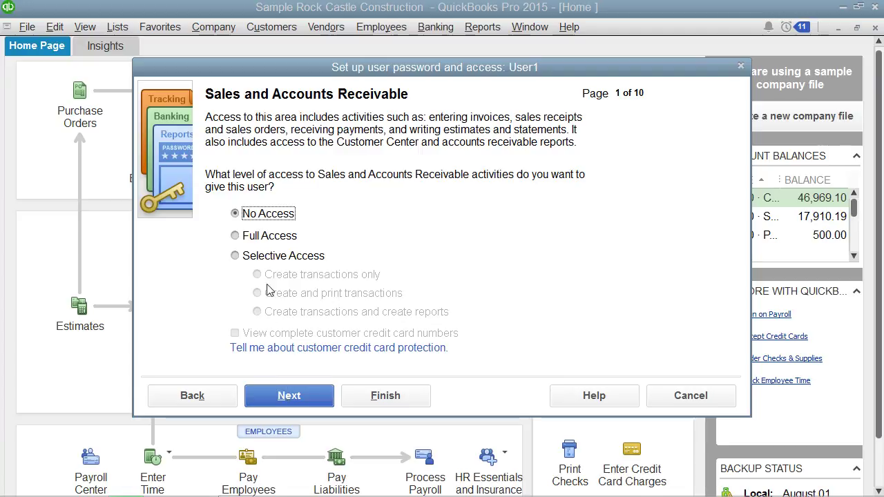
- Grant full access to Sales and Accounts Receivable, and selective access to create and print transactions for Purchases and Accounts Payable
click(235, 236)
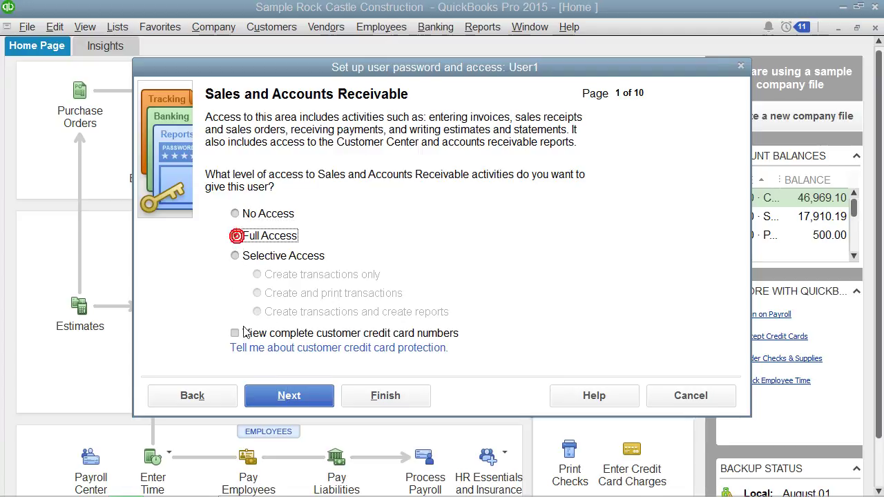
click(290, 398)
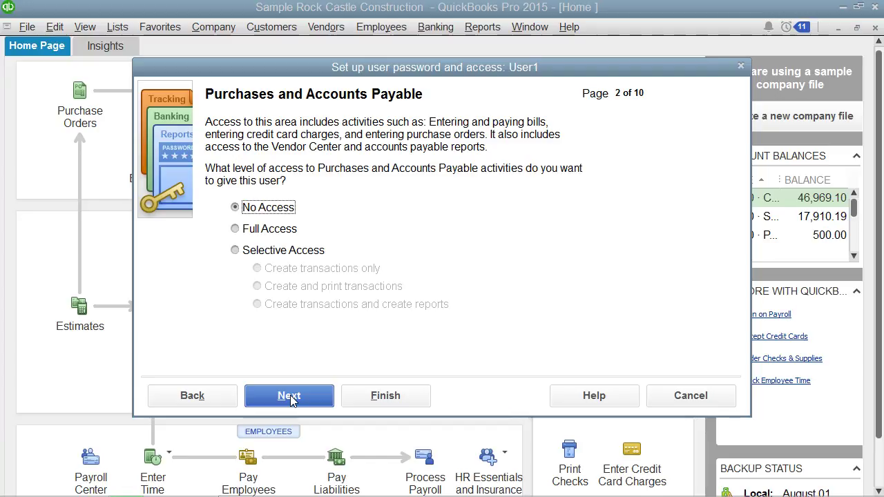
click(235, 251)
click(257, 287)
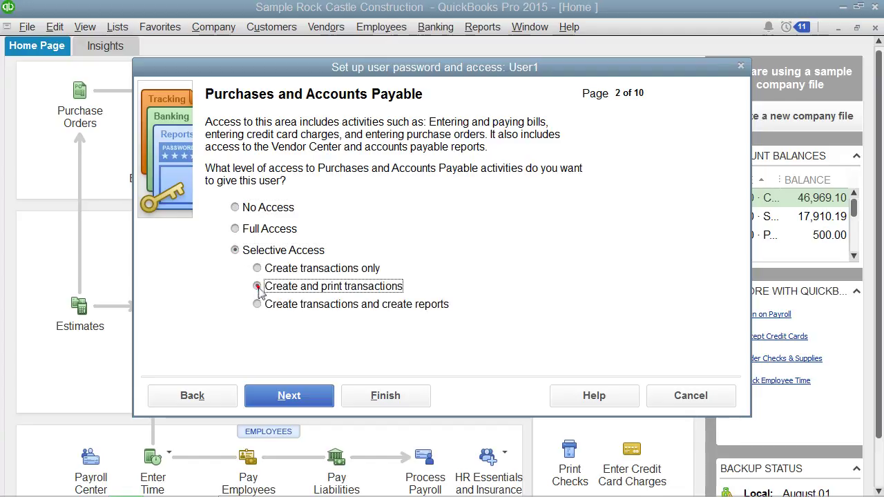
click(280, 396)
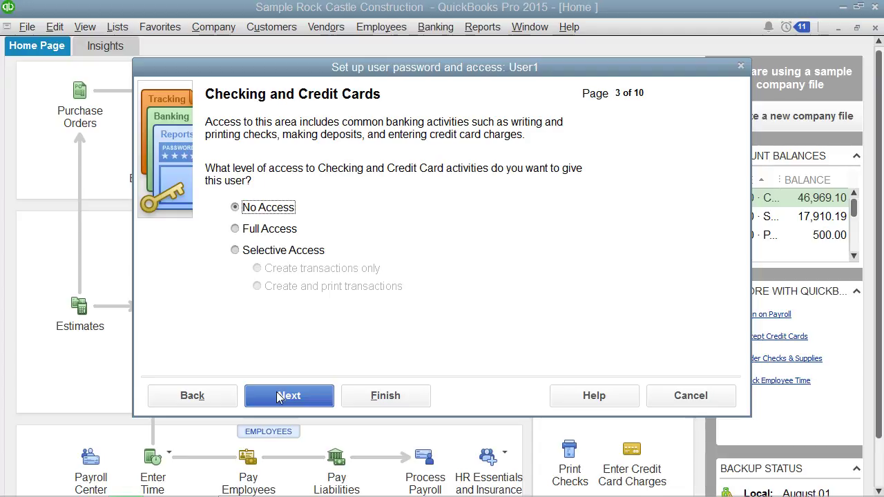
- Set No Access for both the Checking and Credit Cards area and the Inventory area
click(235, 207)
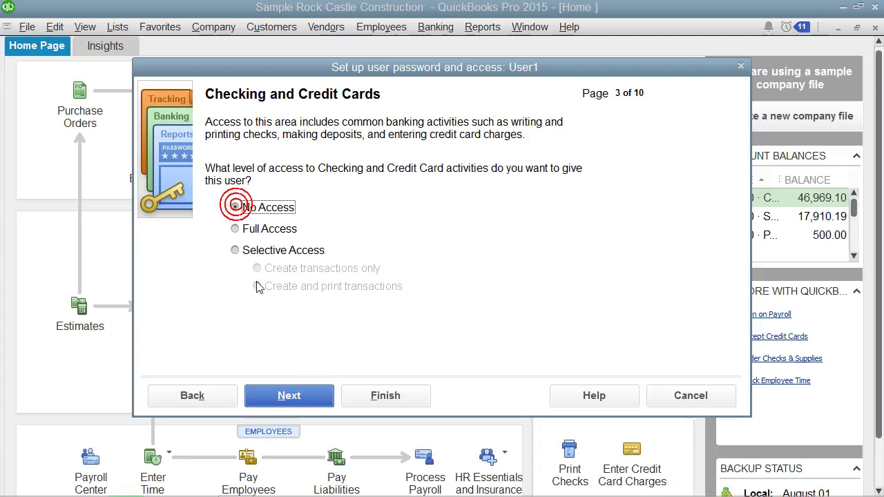
click(310, 399)
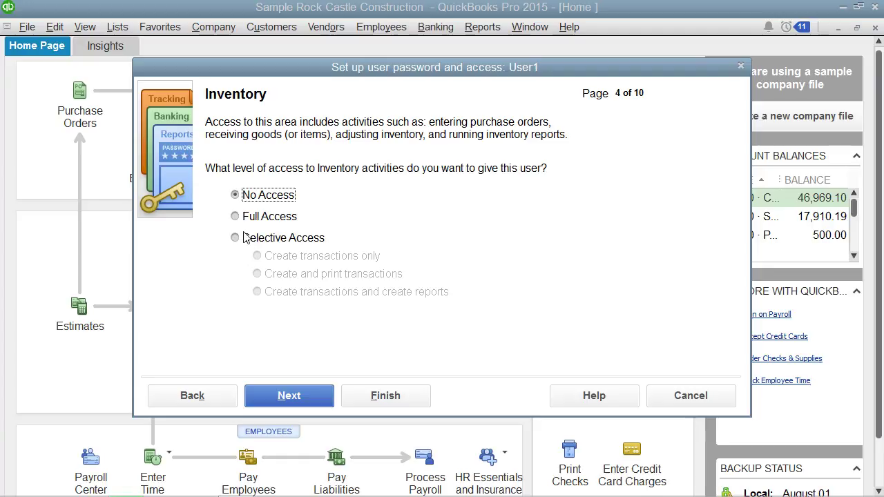
click(236, 195)
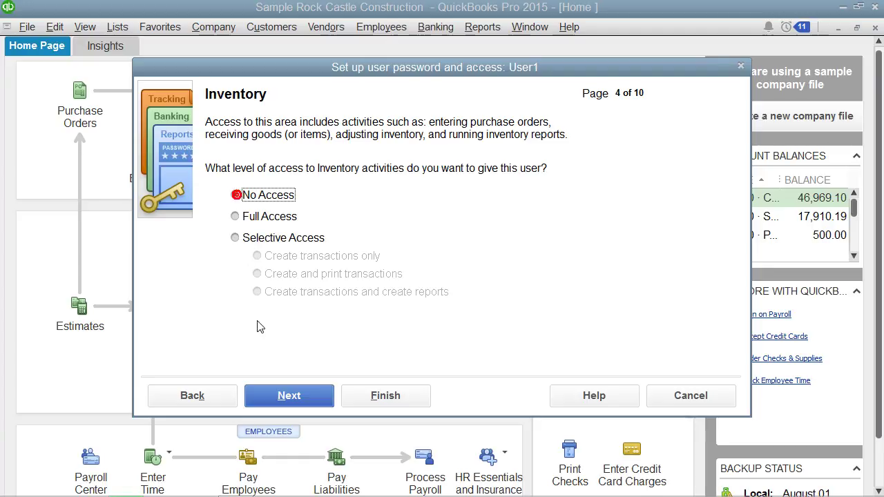
click(290, 399)
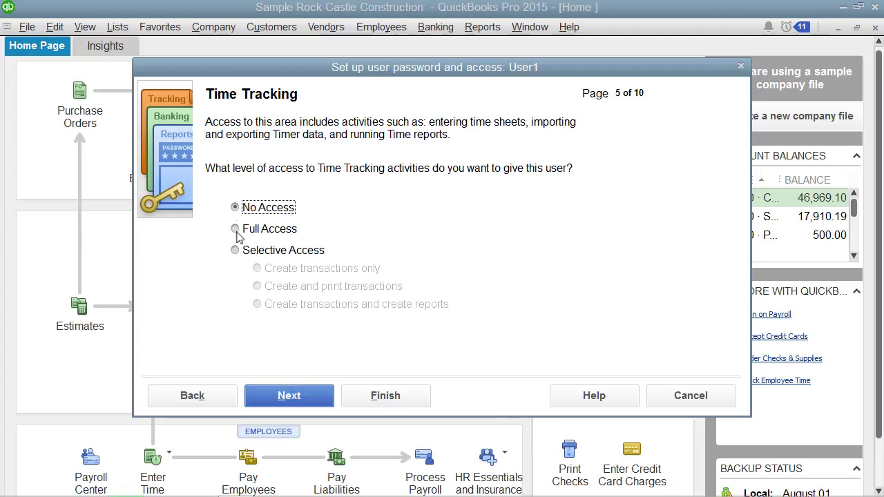
- Keep No Access for Time Tracking, Payroll and Employees, Sensitive Accounting Activities, and Sensitive Financial Reporting
click(289, 397)
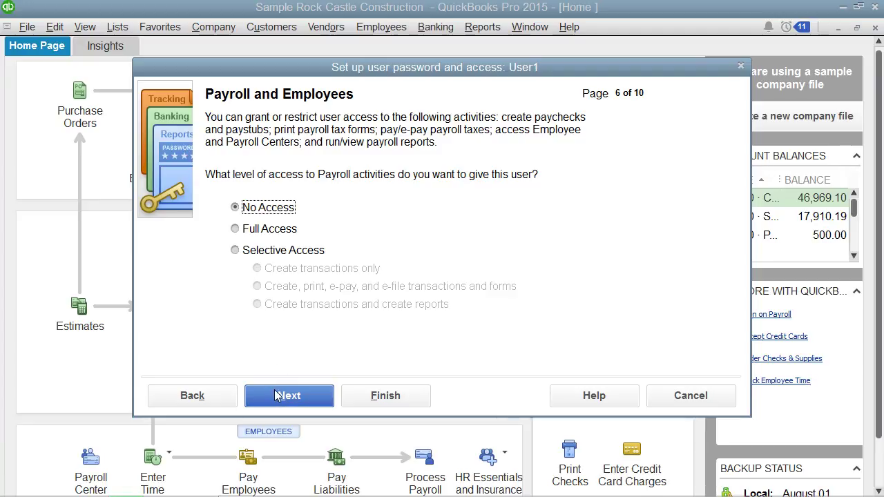
click(279, 401)
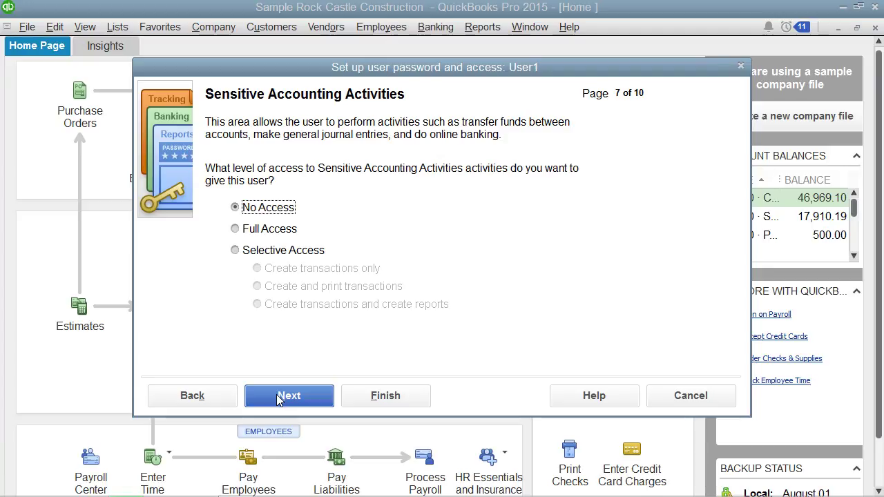
click(279, 399)
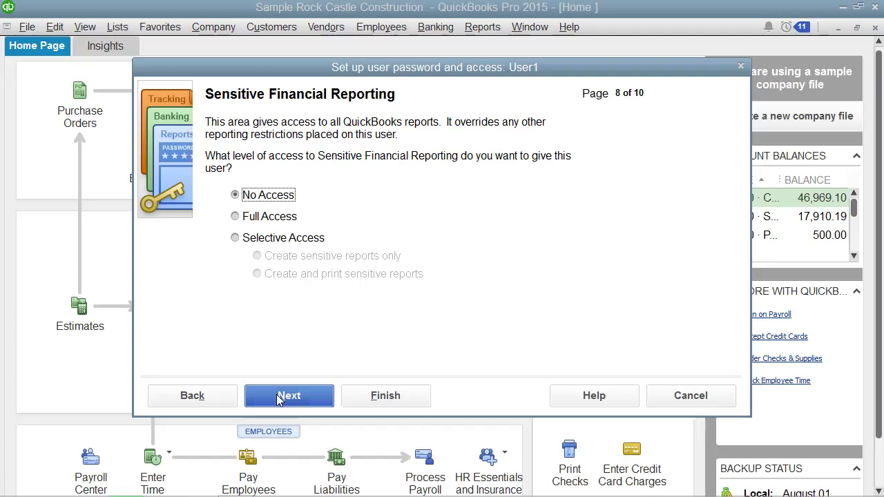
click(280, 401)
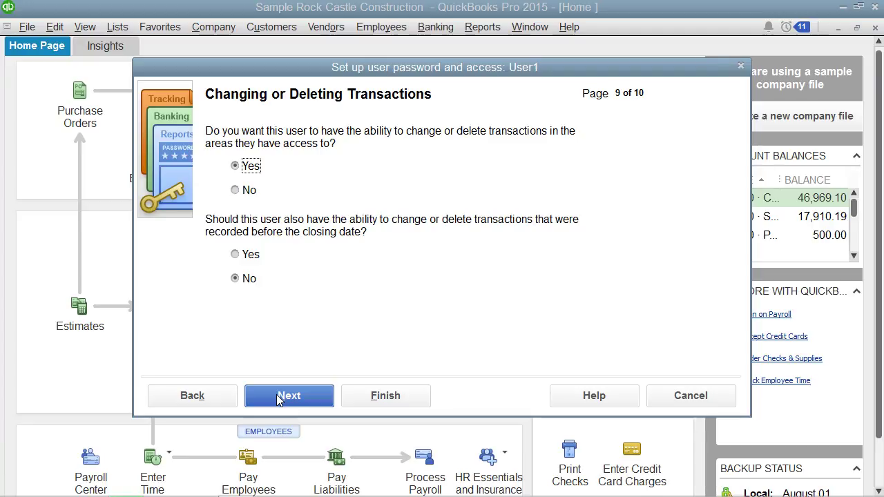
- Allow changing or deleting transactions in accessible areas but not those before the closing date, and finish creating the user
click(235, 166)
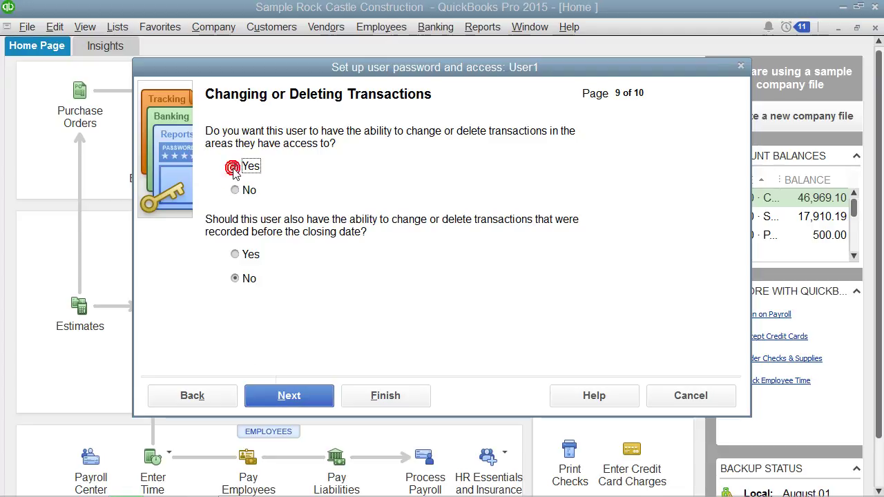
click(236, 279)
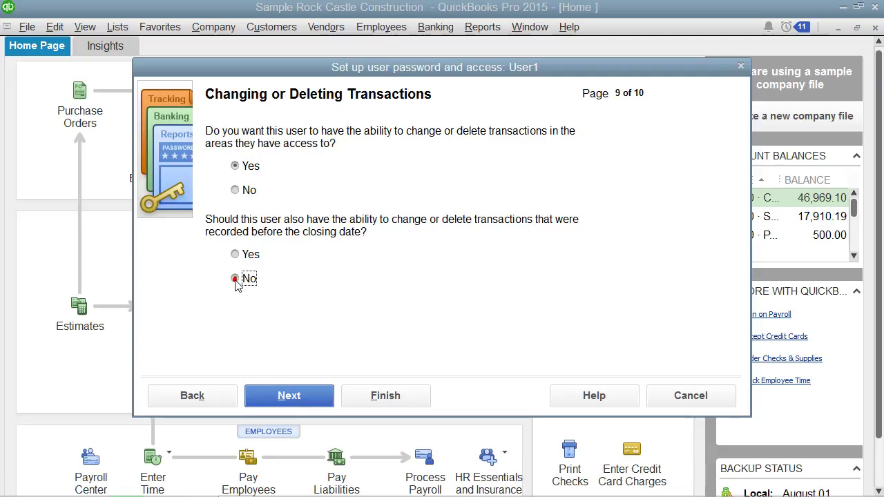
click(306, 401)
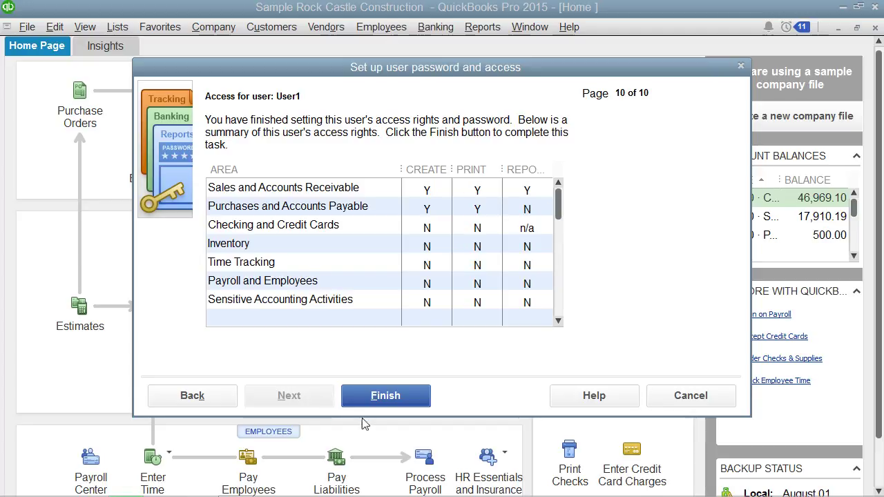
click(391, 398)
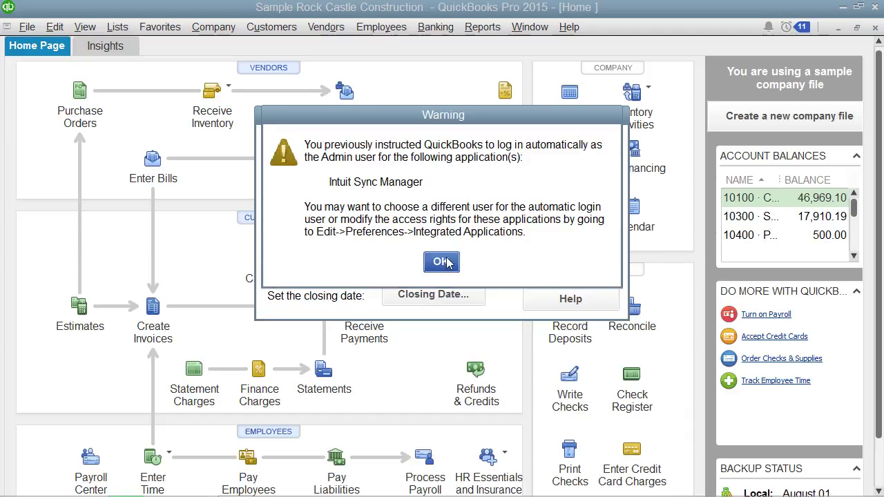
click(441, 261)
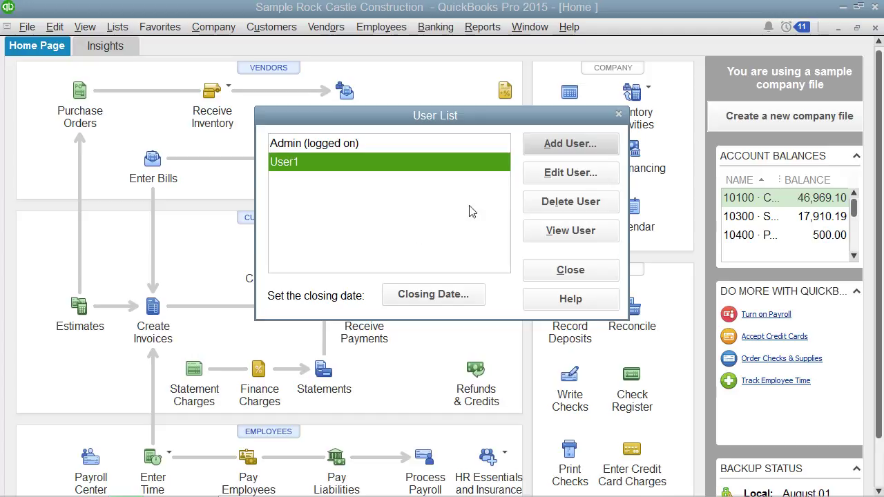
- View User1's editable name and password settings and leave them without making changes
click(546, 174)
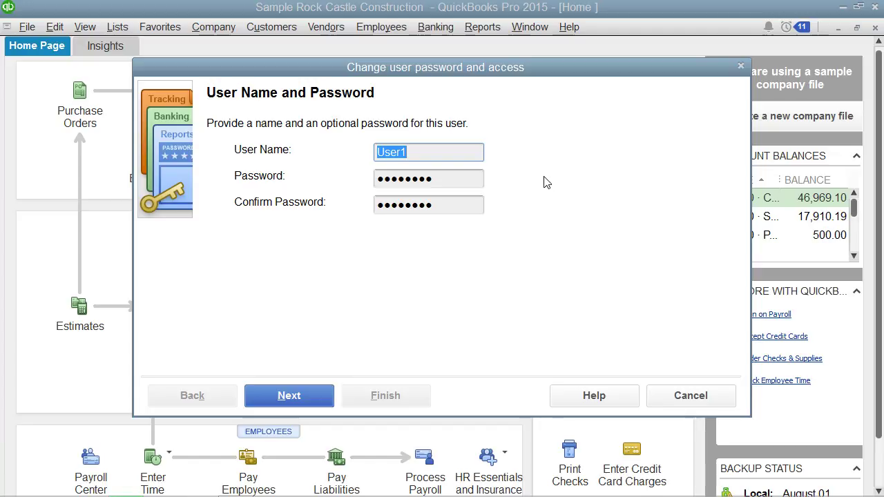
click(673, 395)
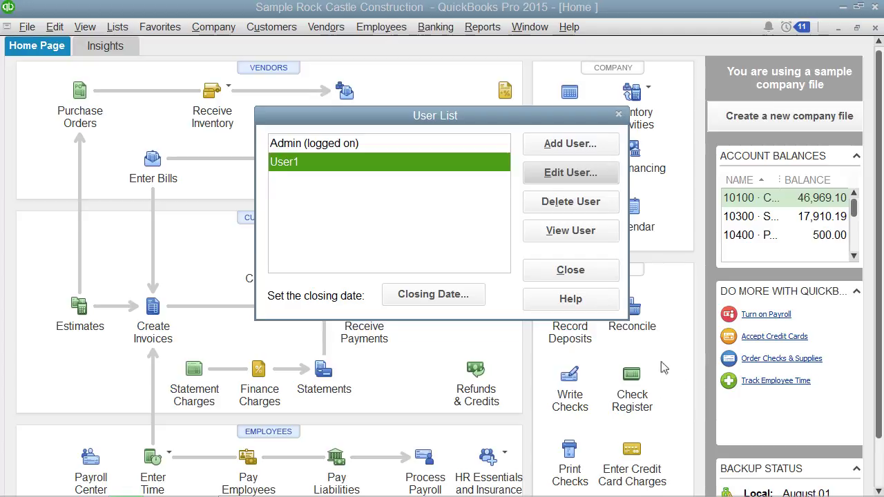
- Delete User1 from the company file and close the user list
click(385, 168)
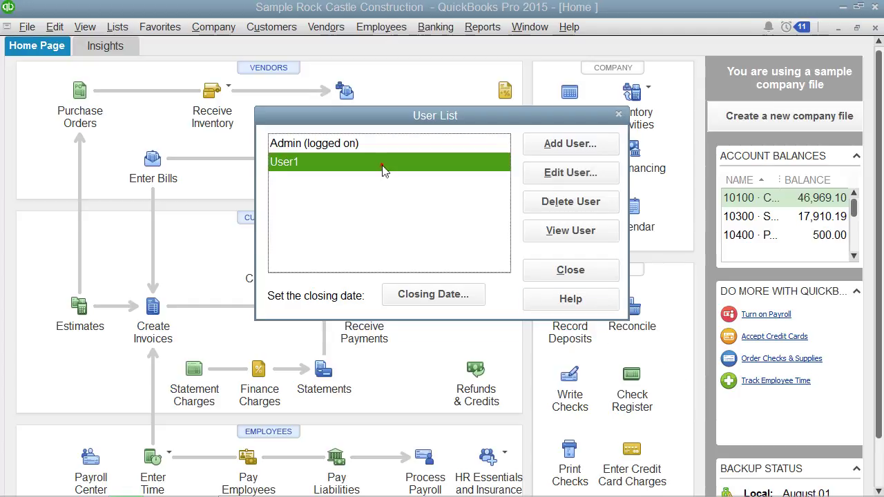
click(538, 211)
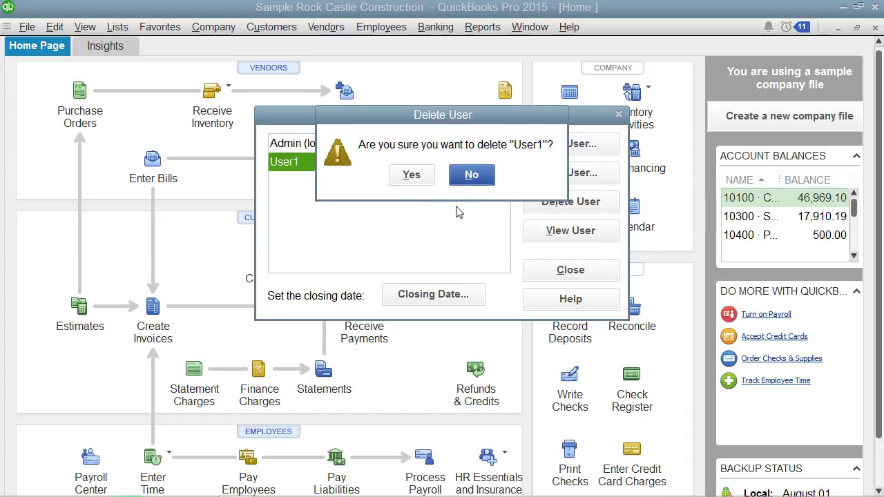
click(411, 177)
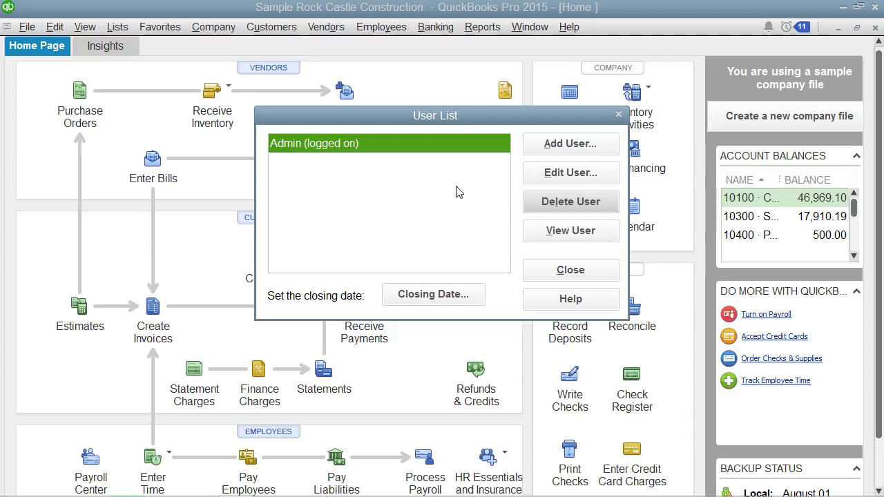
click(544, 272)
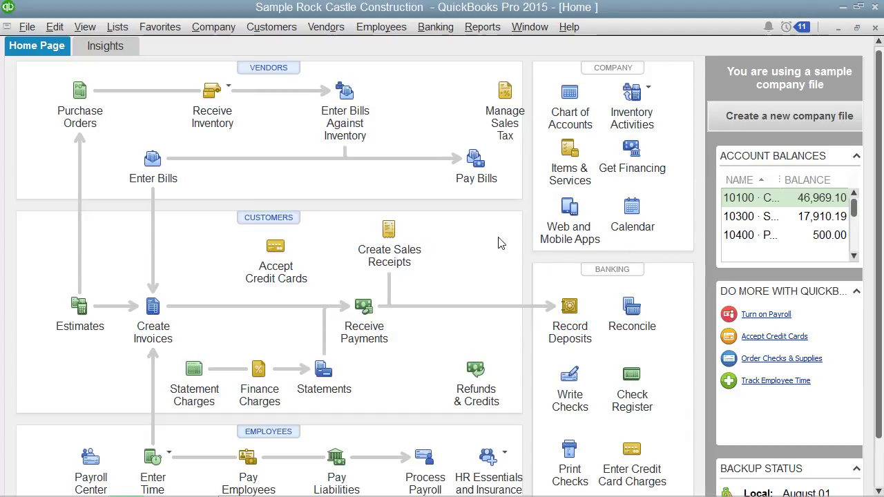